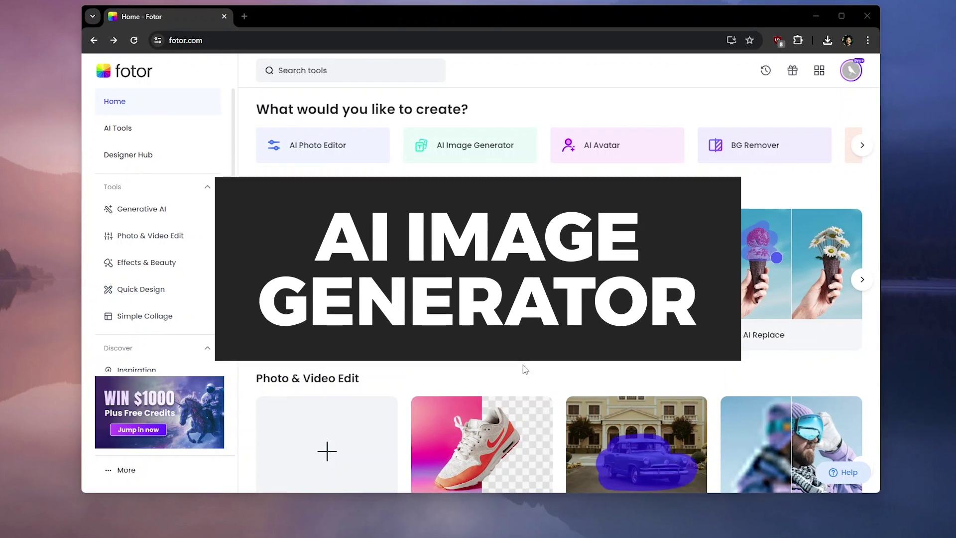
Step: Open the AI image generator at full screen, set 3:4, and enter the sports-arena woman prompt
{"action": "left_click", "coordinate": [462, 150]}
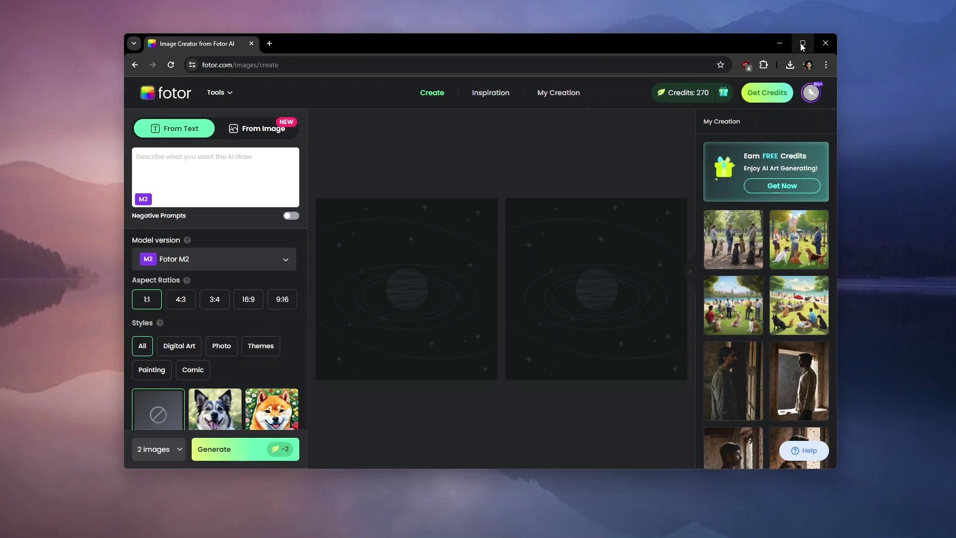
{"action": "left_click", "coordinate": [802, 43]}
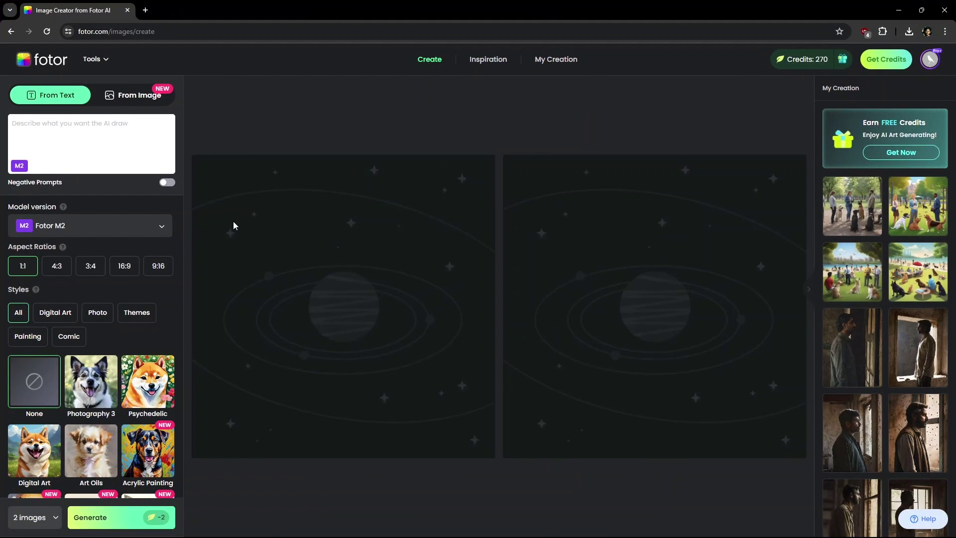
{"action": "left_click", "coordinate": [90, 265]}
{"action": "left_click", "coordinate": [83, 126]}
{"action": "type", "text": "a"}
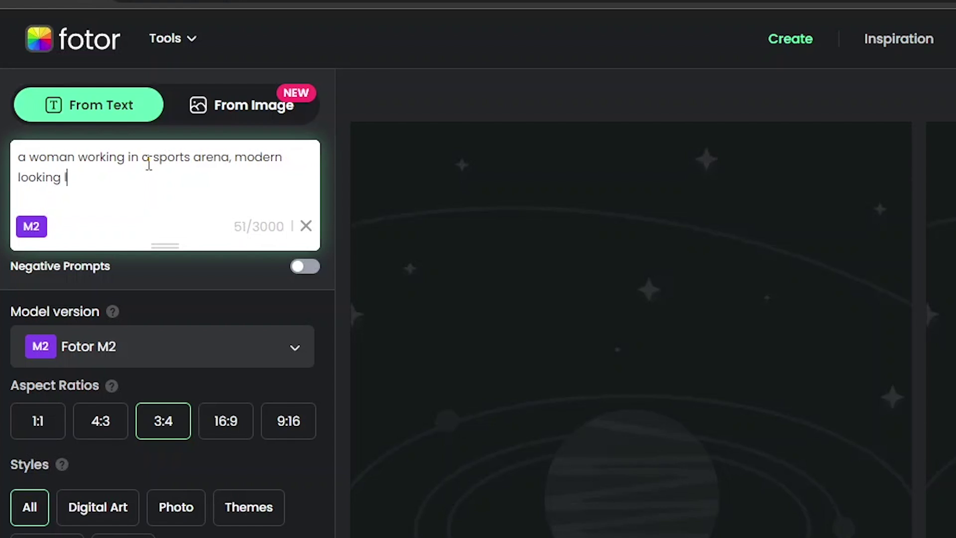
Step: Browse the Digital Art and Photo style filters, keep 2 images, and generate
{"action": "left_click", "coordinate": [98, 507]}
{"action": "left_click", "coordinate": [190, 348]}
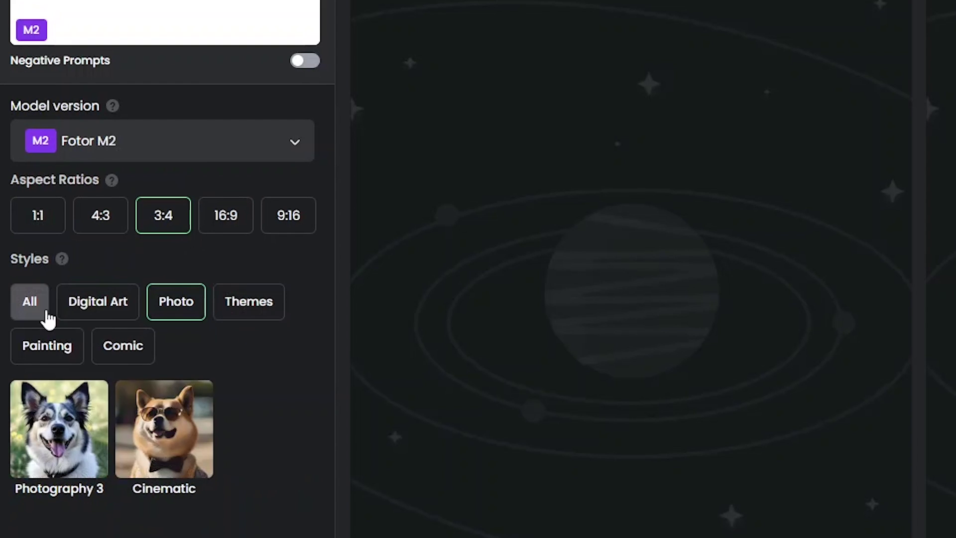
{"action": "left_click", "coordinate": [26, 313]}
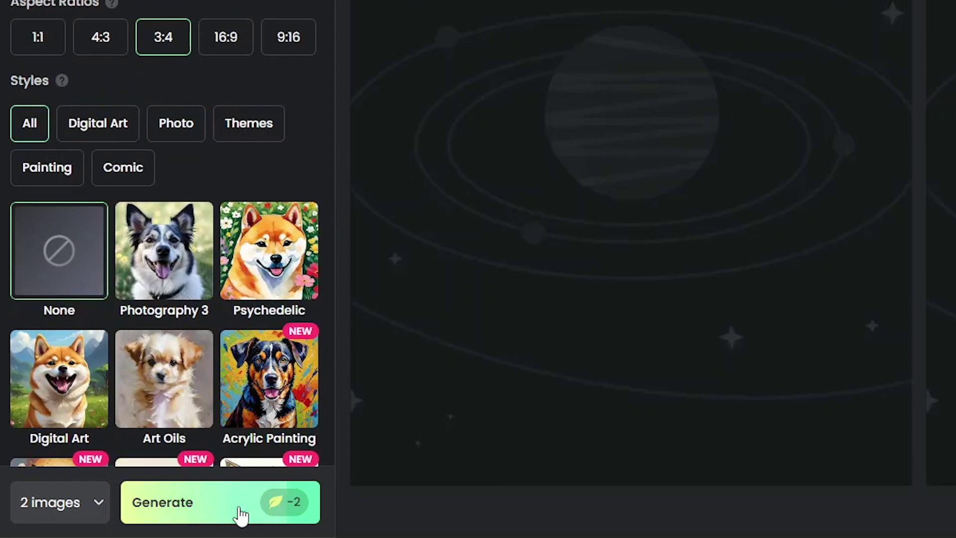
{"action": "left_click", "coordinate": [88, 505]}
{"action": "left_click", "coordinate": [89, 505]}
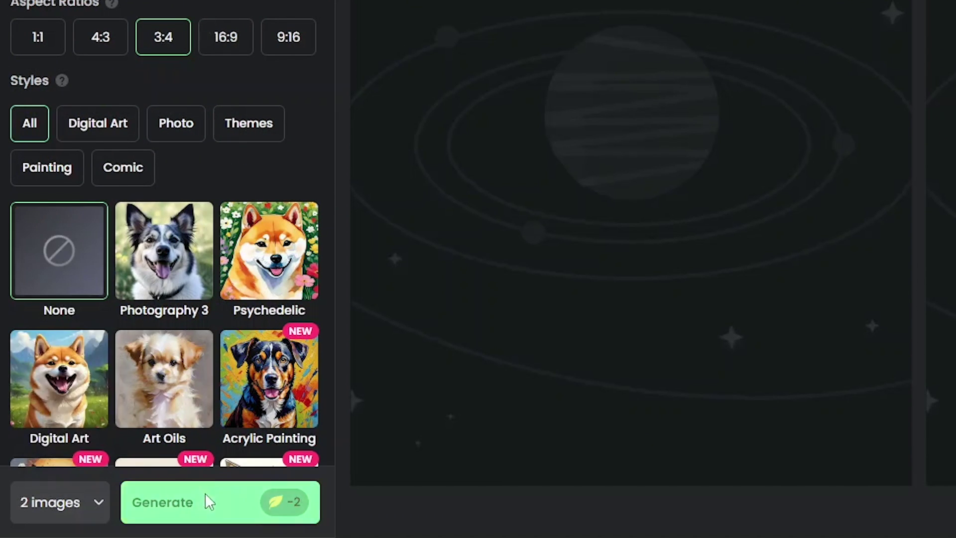
{"action": "left_click", "coordinate": [207, 503]}
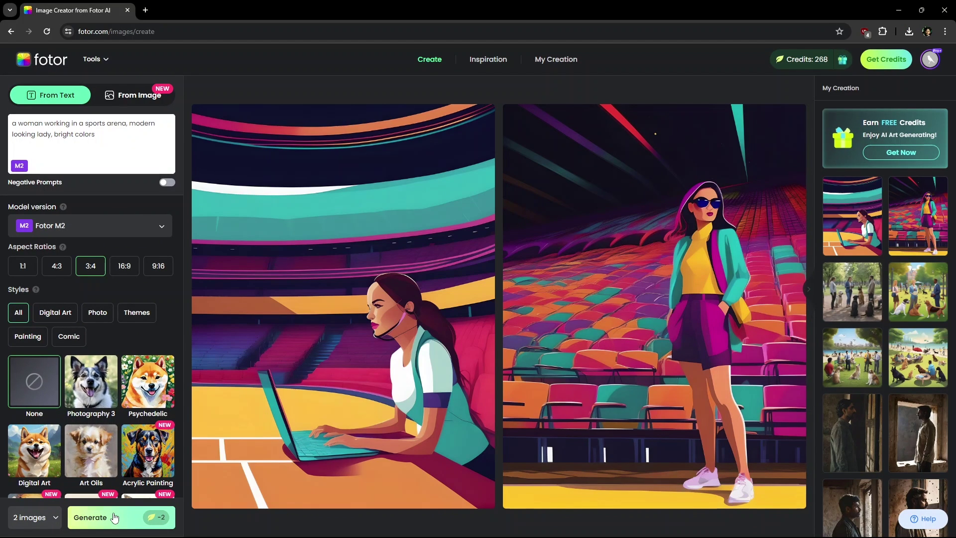
Step: Apply the Photography 3 style and scroll through the style options
{"action": "left_click", "coordinate": [95, 401]}
{"action": "scroll", "coordinate": [96, 411], "scroll_direction": "down", "scroll_amount": 3}
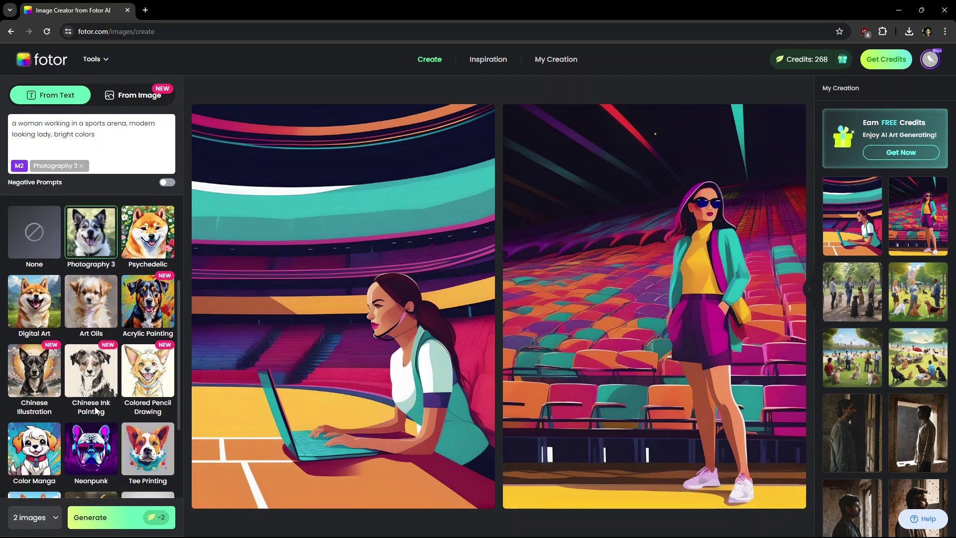
{"action": "scroll", "coordinate": [96, 411], "scroll_direction": "up", "scroll_amount": 3}
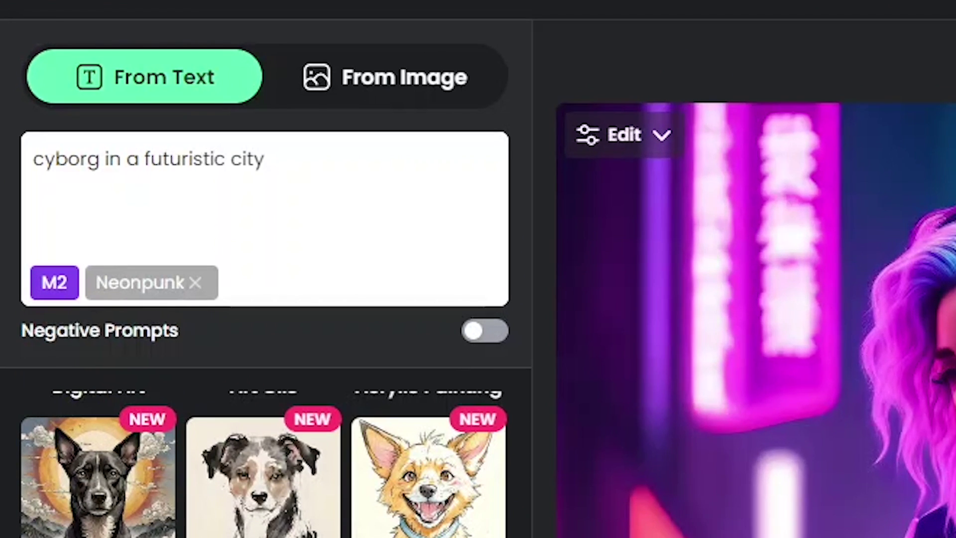
Step: Switch to From Image, load the dog photo, filter Anime styles, and begin a custom style description
{"action": "left_click", "coordinate": [331, 96]}
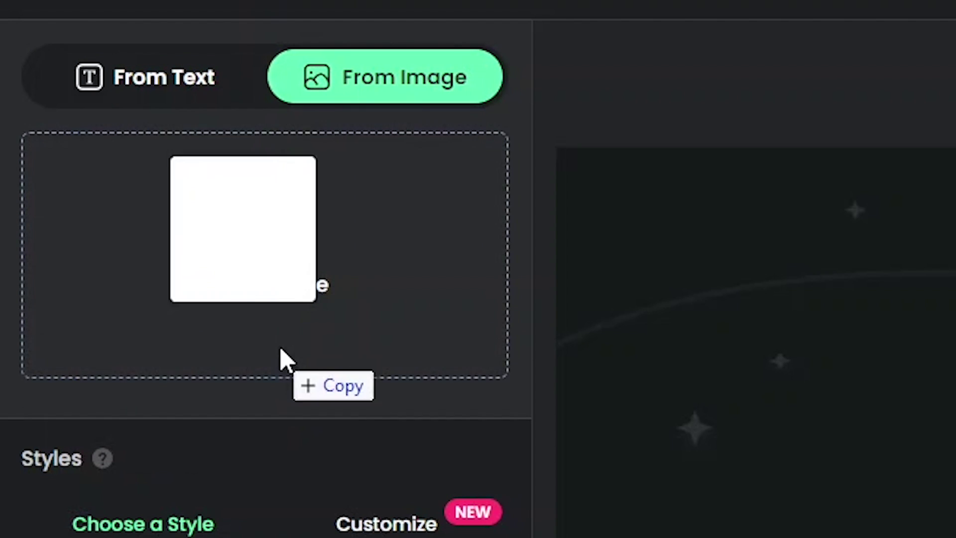
{"action": "left_click_drag", "start_coordinate": [282, 358], "coordinate": [290, 320]}
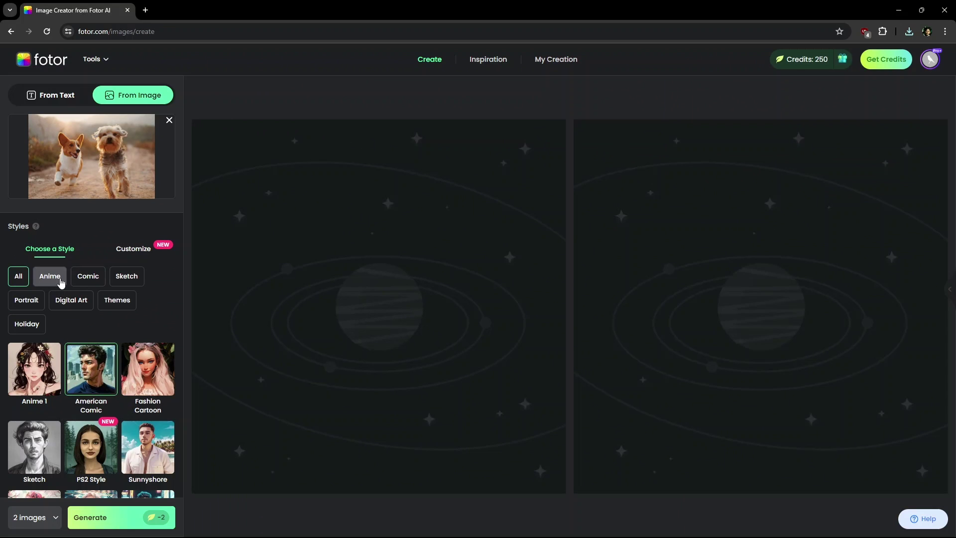
{"action": "left_click", "coordinate": [61, 282]}
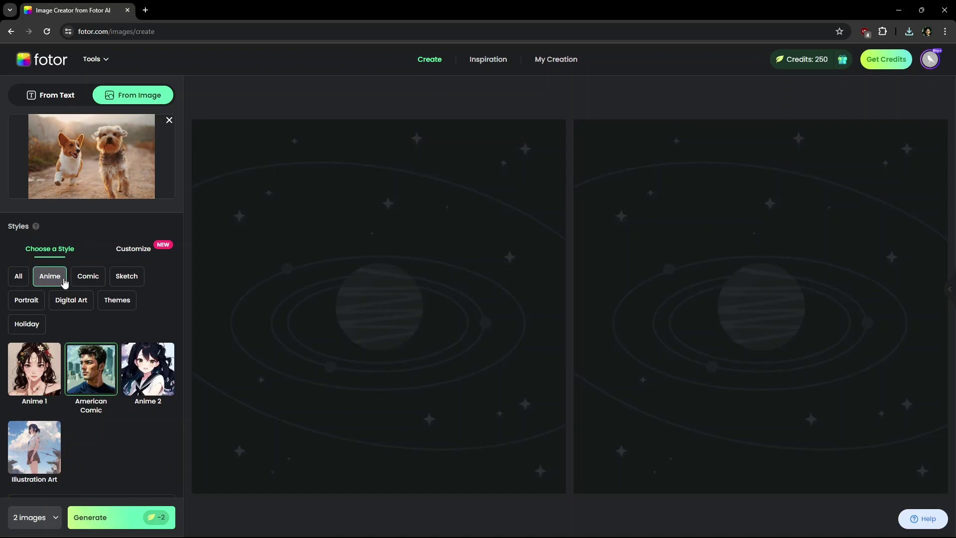
{"action": "left_click", "coordinate": [116, 251]}
{"action": "left_click", "coordinate": [83, 294]}
{"action": "type", "text": "st"}
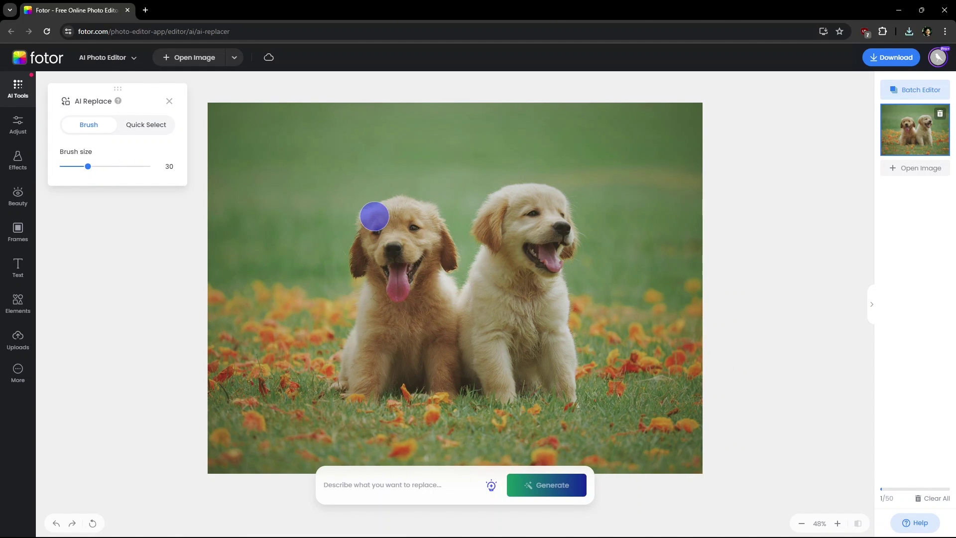
Step: Mask the puppies with a size-62 brush and replace them with 'cats'
{"action": "mouse_move", "coordinate": [368, 216]}
{"action": "left_mouse_down"}
{"action": "mouse_move", "coordinate": [428, 204]}
{"action": "mouse_move", "coordinate": [445, 240]}
{"action": "mouse_move", "coordinate": [477, 260]}
{"action": "mouse_move", "coordinate": [499, 190]}
{"action": "mouse_move", "coordinate": [577, 247]}
{"action": "mouse_move", "coordinate": [563, 259]}
{"action": "mouse_move", "coordinate": [574, 389]}
{"action": "mouse_move", "coordinate": [520, 387]}
{"action": "mouse_move", "coordinate": [463, 327]}
{"action": "mouse_move", "coordinate": [503, 364]}
{"action": "left_mouse_up"}
{"action": "left_click_drag", "start_coordinate": [88, 166], "coordinate": [115, 166]}
{"action": "mouse_move", "coordinate": [399, 259]}
{"action": "left_mouse_down"}
{"action": "mouse_move", "coordinate": [374, 363]}
{"action": "mouse_move", "coordinate": [523, 321]}
{"action": "mouse_move", "coordinate": [506, 230]}
{"action": "left_mouse_up"}
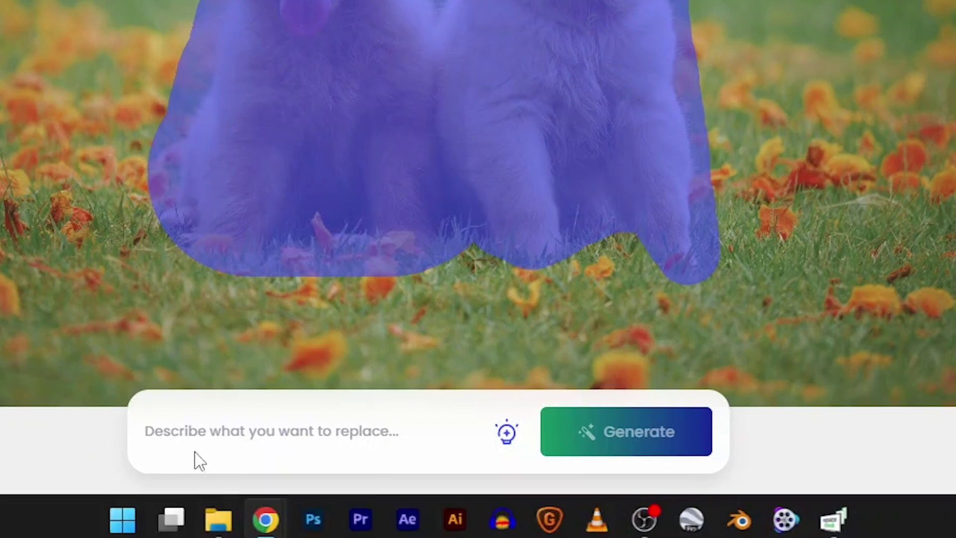
{"action": "left_click", "coordinate": [199, 461]}
{"action": "type", "text": "cats"}
{"action": "left_click", "coordinate": [604, 446]}
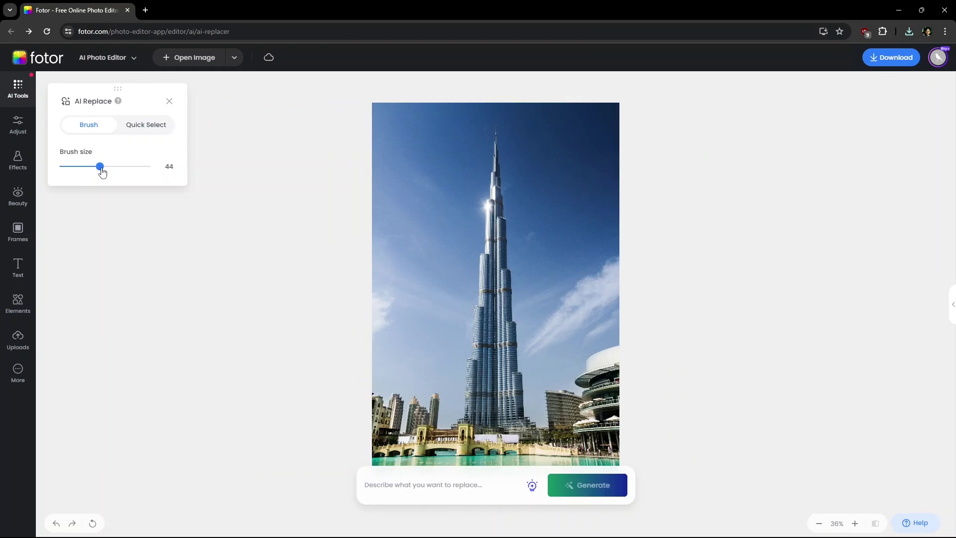
Step: Turn the masked tower into a lighthouse at brush size 30, then change the dog to a tiger cub
{"action": "left_click_drag", "start_coordinate": [100, 166], "coordinate": [87, 167]}
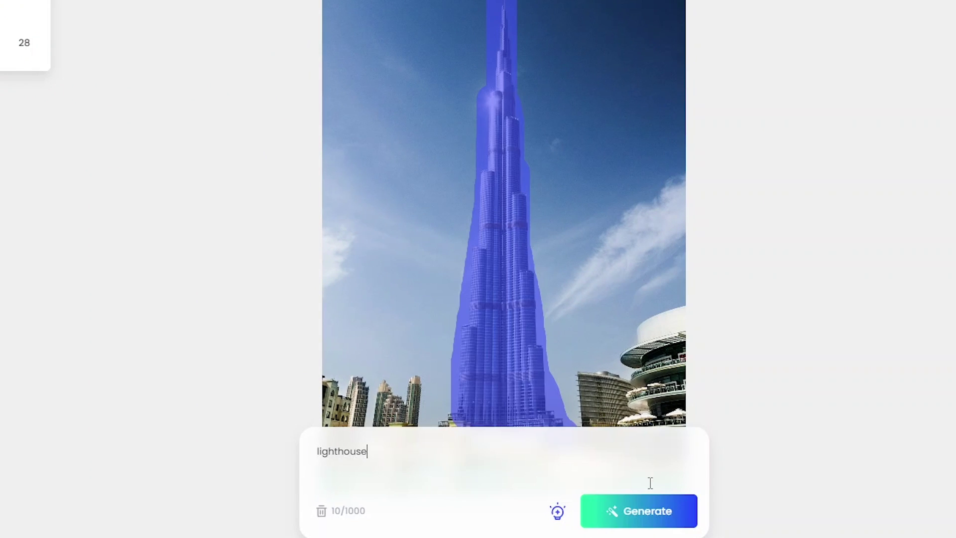
{"action": "left_click", "coordinate": [647, 511]}
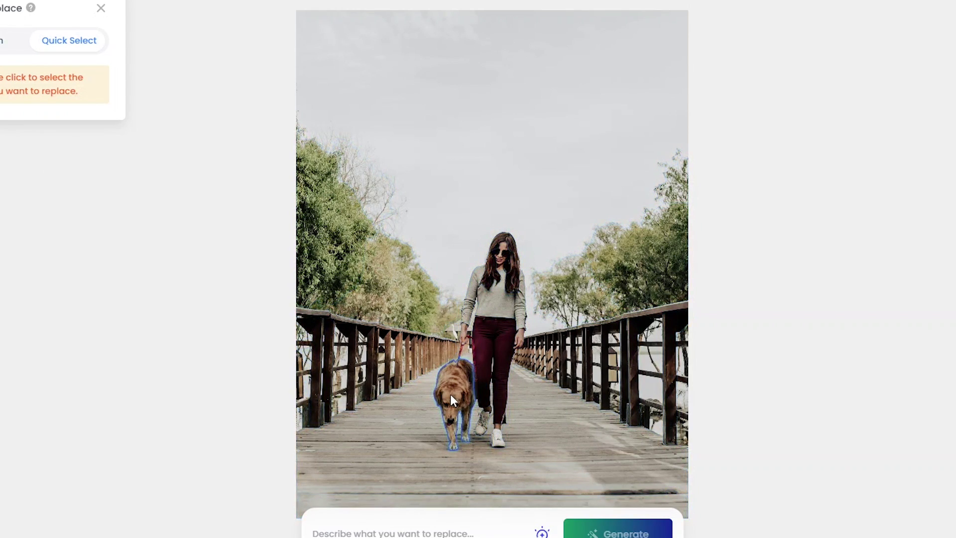
{"action": "type", "text": "change the dog to a tiger cub"}
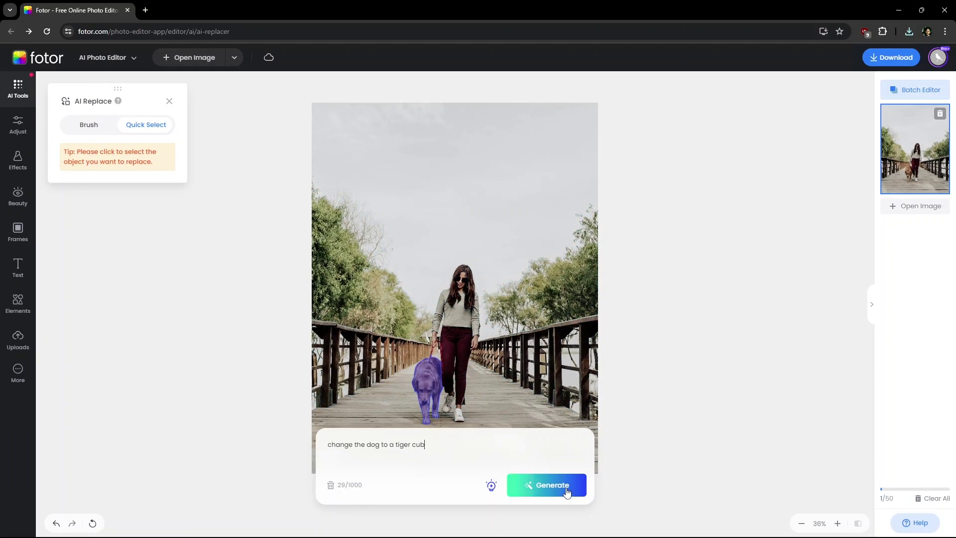
{"action": "left_click", "coordinate": [618, 532]}
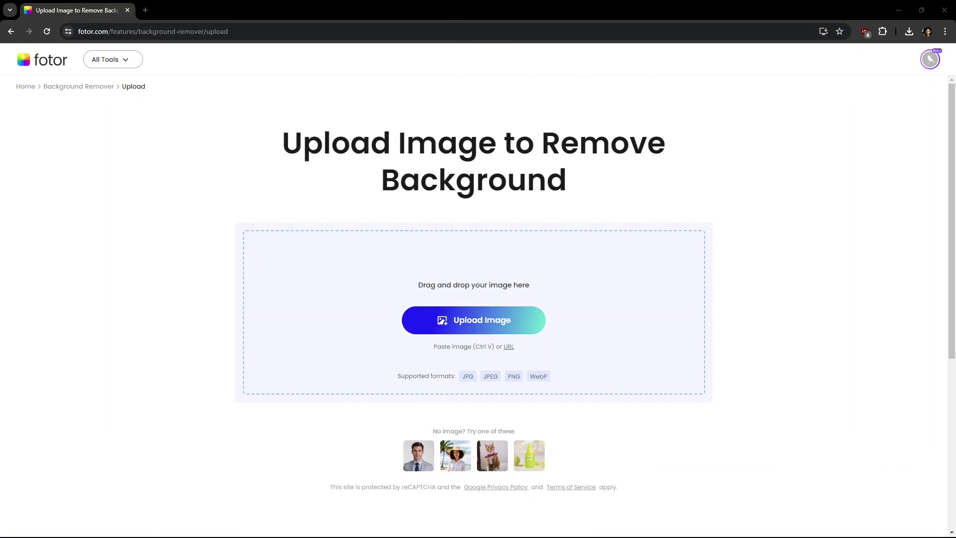
Step: Upload the woman's photo to remove its background, then generate a Forest AI background
{"action": "left_click_drag", "start_coordinate": [424, 493], "coordinate": [437, 354]}
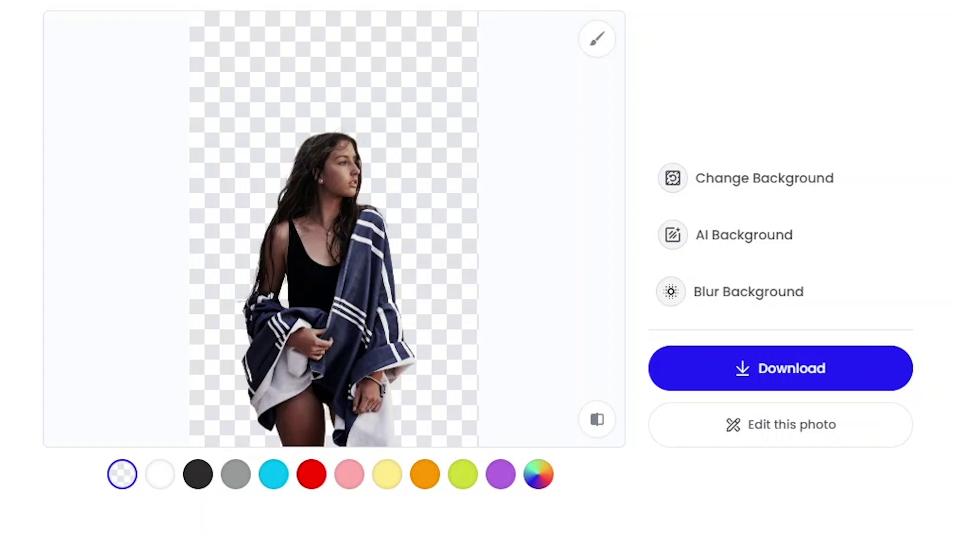
{"action": "left_click", "coordinate": [755, 232]}
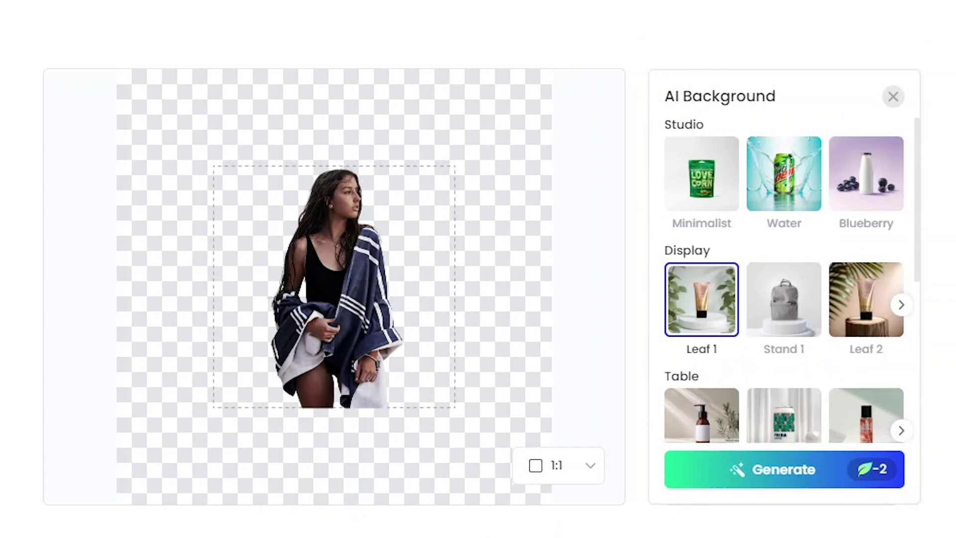
{"action": "scroll", "coordinate": [824, 276], "scroll_direction": "down", "scroll_amount": 5}
{"action": "left_click", "coordinate": [843, 256]}
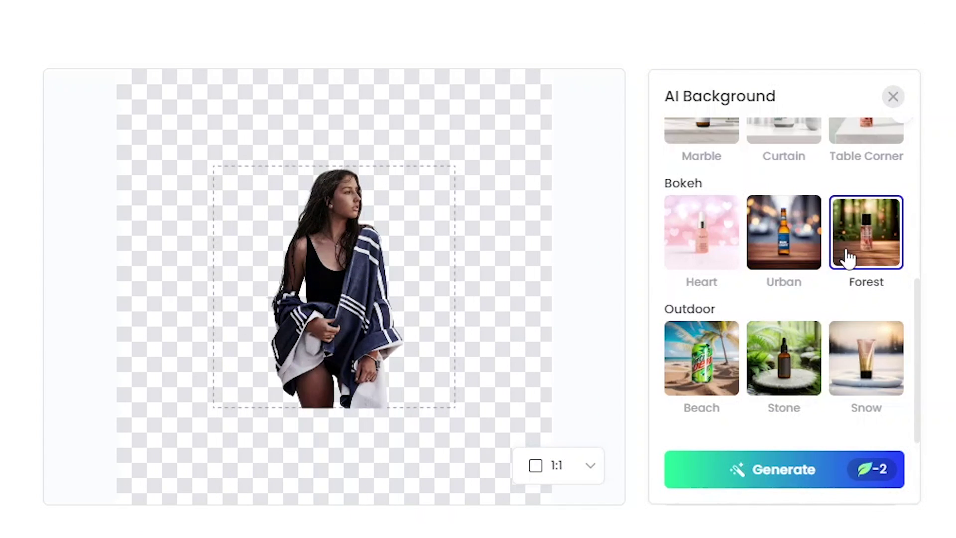
{"action": "left_click", "coordinate": [792, 480]}
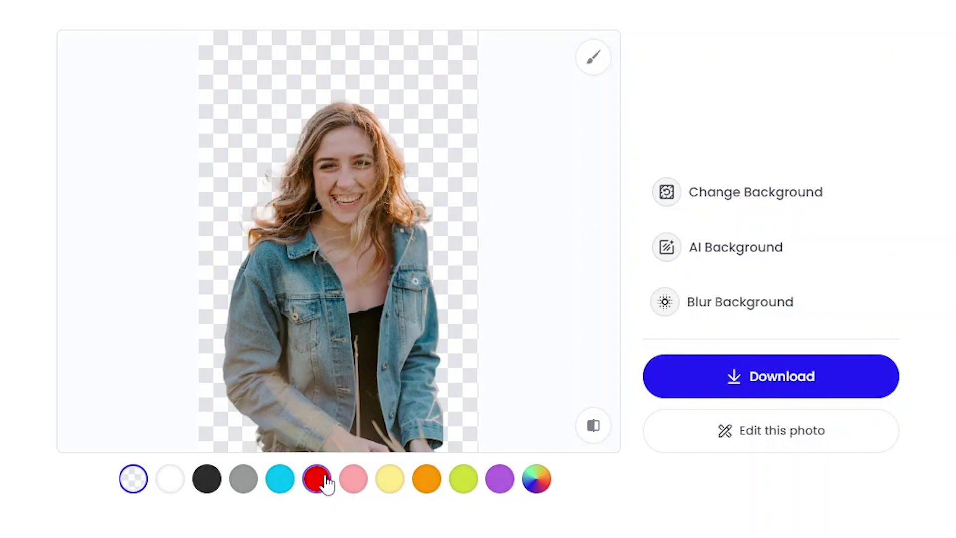
Step: Try a solid red fill, background blur, and the mountain road backdrop, then view AI background styles
{"action": "left_click", "coordinate": [319, 481]}
{"action": "left_click", "coordinate": [733, 310]}
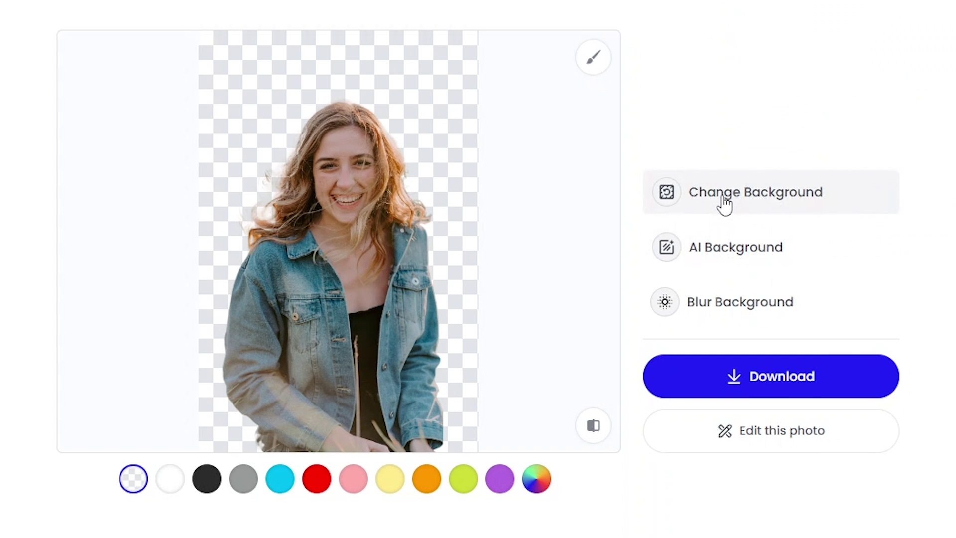
{"action": "left_click", "coordinate": [727, 200]}
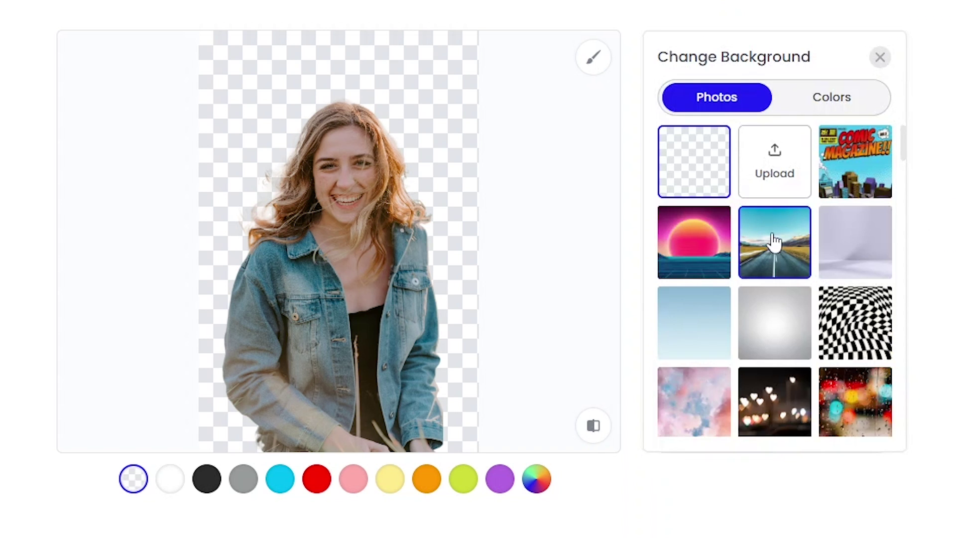
{"action": "left_click", "coordinate": [781, 261]}
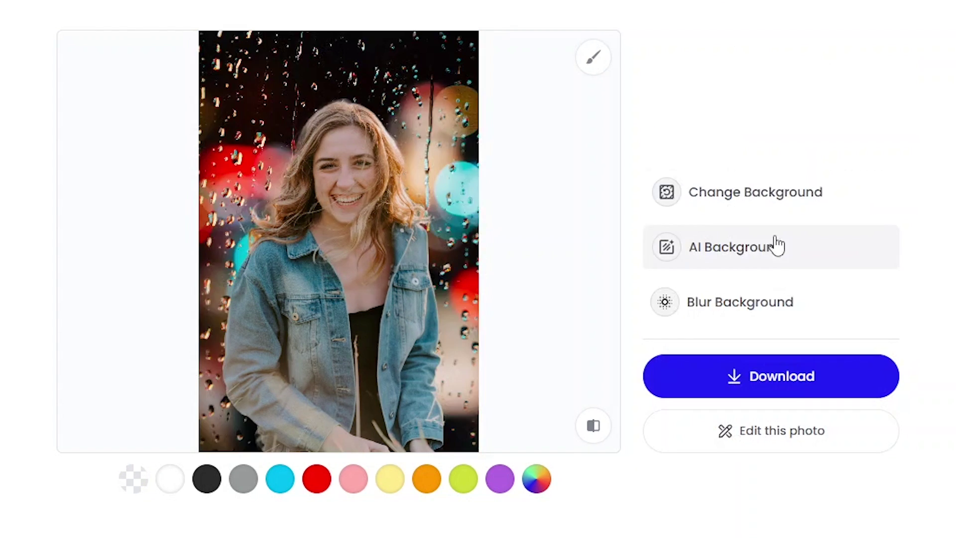
{"action": "left_click", "coordinate": [775, 245]}
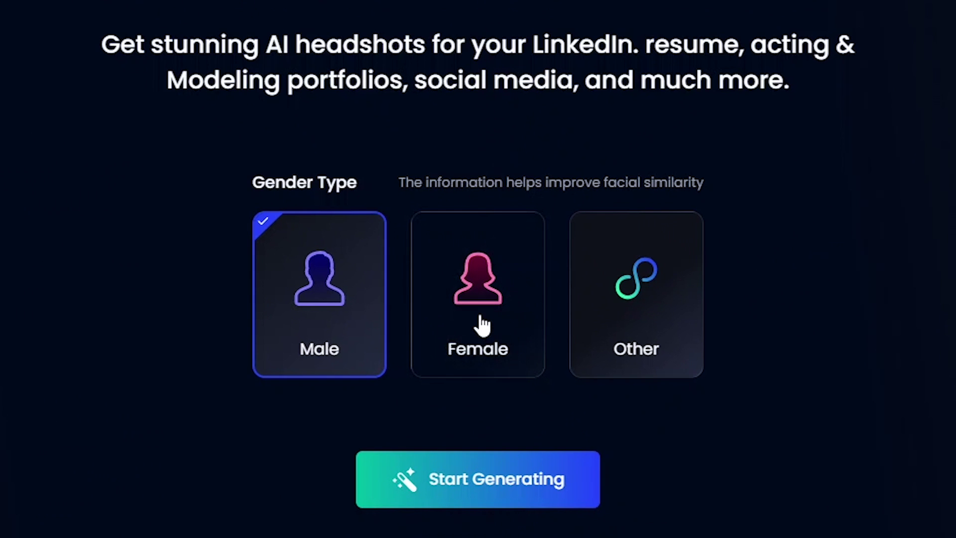
Step: Choose Female and select Company Photoshoot, Elegant Suit, and Business Attire avatar styles
{"action": "left_click", "coordinate": [481, 327]}
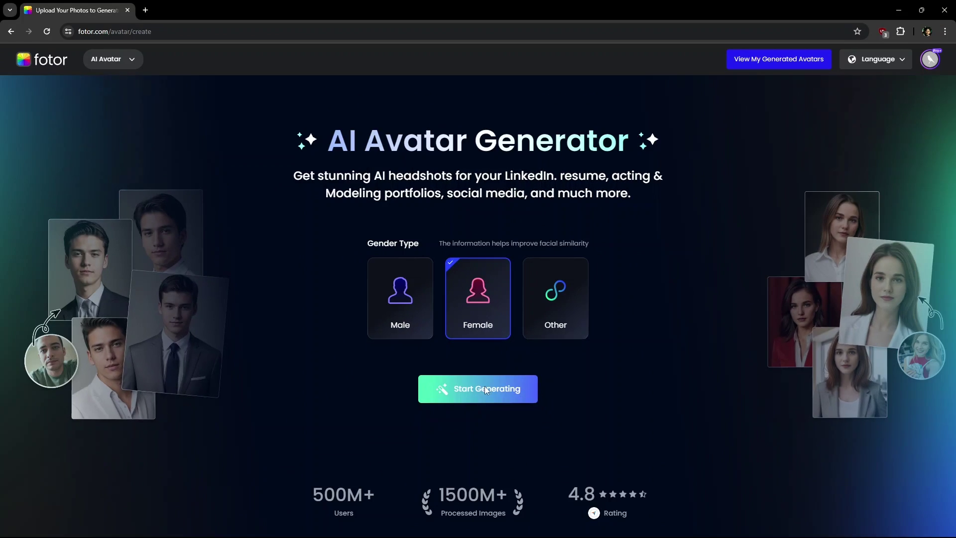
{"action": "left_click", "coordinate": [494, 481]}
{"action": "left_click", "coordinate": [302, 255]}
{"action": "left_click", "coordinate": [476, 224]}
{"action": "left_click", "coordinate": [567, 344]}
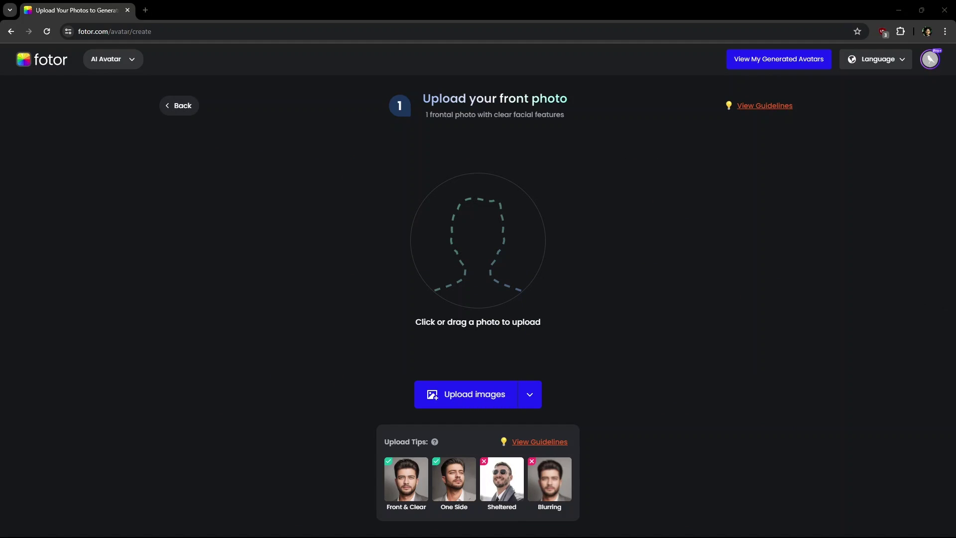
Step: Upload the face photos for training and view the AI Avatar Album results
{"action": "left_click_drag", "start_coordinate": [578, 384], "coordinate": [473, 264]}
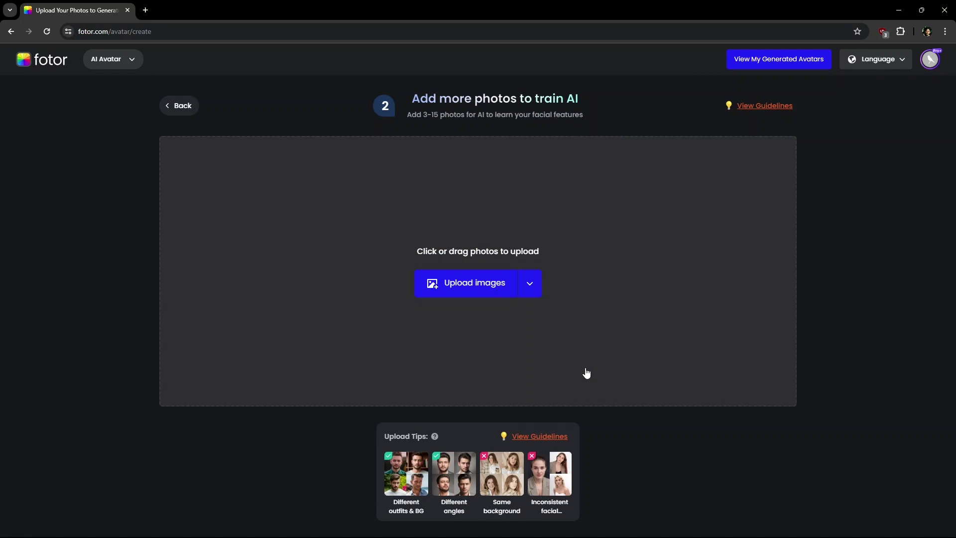
{"action": "left_click_drag", "start_coordinate": [586, 373], "coordinate": [485, 313]}
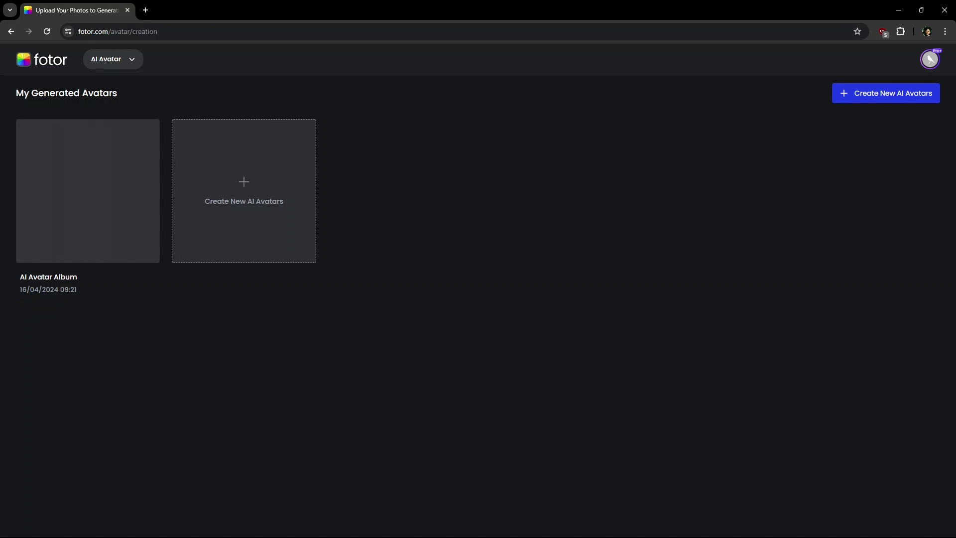
{"action": "left_click", "coordinate": [115, 192]}
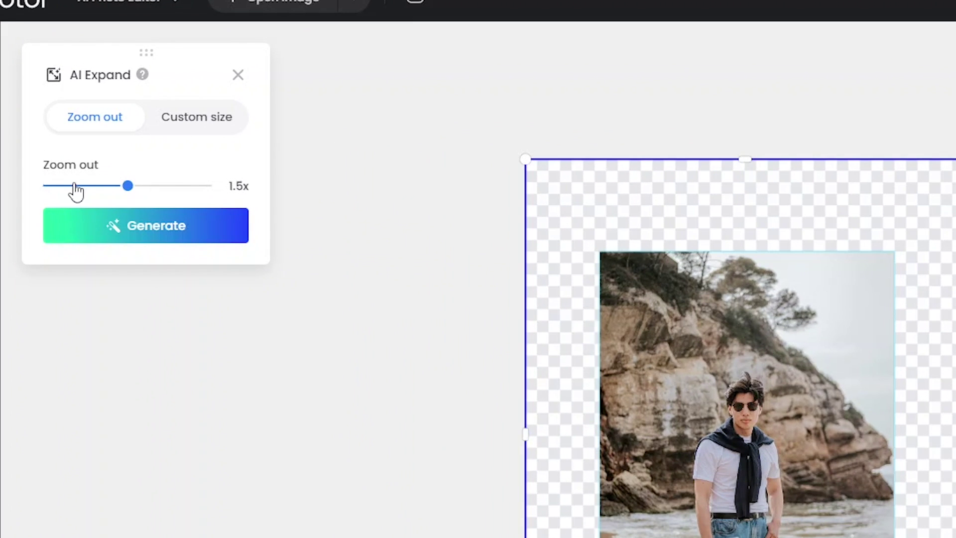
Step: Expand the beach photo to a custom canvas size and generate, then place the desert photo bottom-left
{"action": "mouse_move", "coordinate": [133, 191]}
{"action": "left_mouse_down"}
{"action": "mouse_move", "coordinate": [119, 189]}
{"action": "mouse_move", "coordinate": [158, 199]}
{"action": "mouse_move", "coordinate": [143, 201]}
{"action": "left_mouse_up"}
{"action": "left_click", "coordinate": [179, 125]}
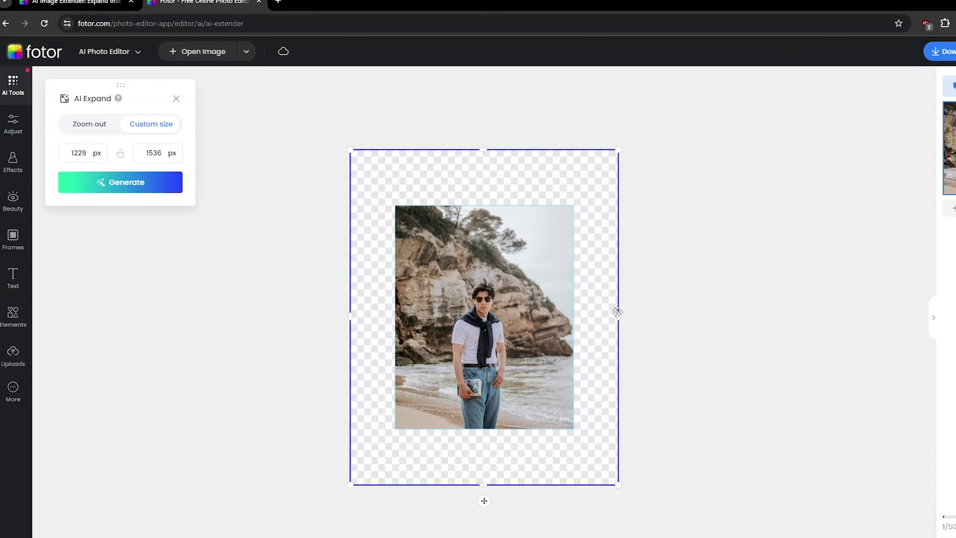
{"action": "mouse_move", "coordinate": [587, 288]}
{"action": "left_mouse_down"}
{"action": "mouse_move", "coordinate": [561, 288]}
{"action": "mouse_move", "coordinate": [590, 287]}
{"action": "left_mouse_up"}
{"action": "left_click_drag", "start_coordinate": [460, 459], "coordinate": [472, 422]}
{"action": "left_click_drag", "start_coordinate": [330, 287], "coordinate": [321, 287]}
{"action": "left_click", "coordinate": [134, 184]}
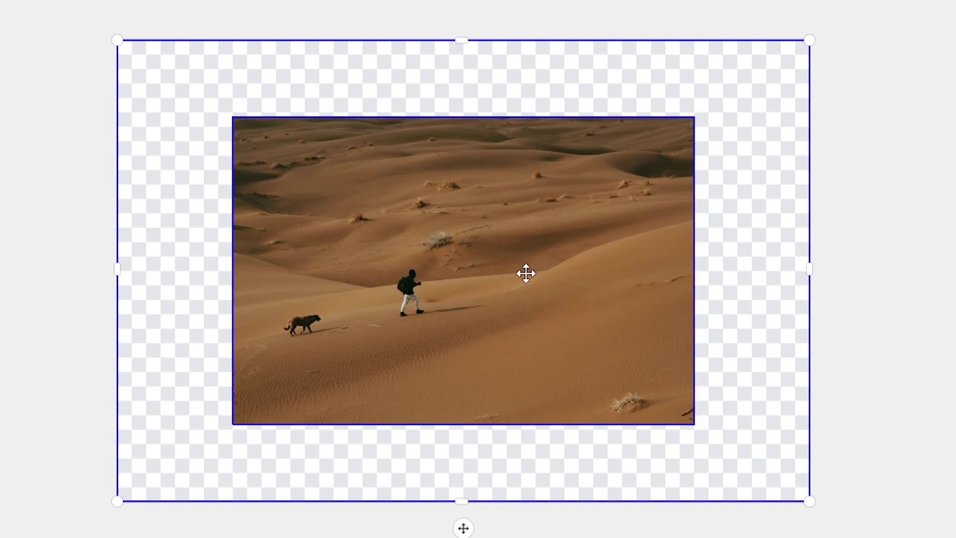
{"action": "left_click_drag", "start_coordinate": [525, 271], "coordinate": [414, 348]}
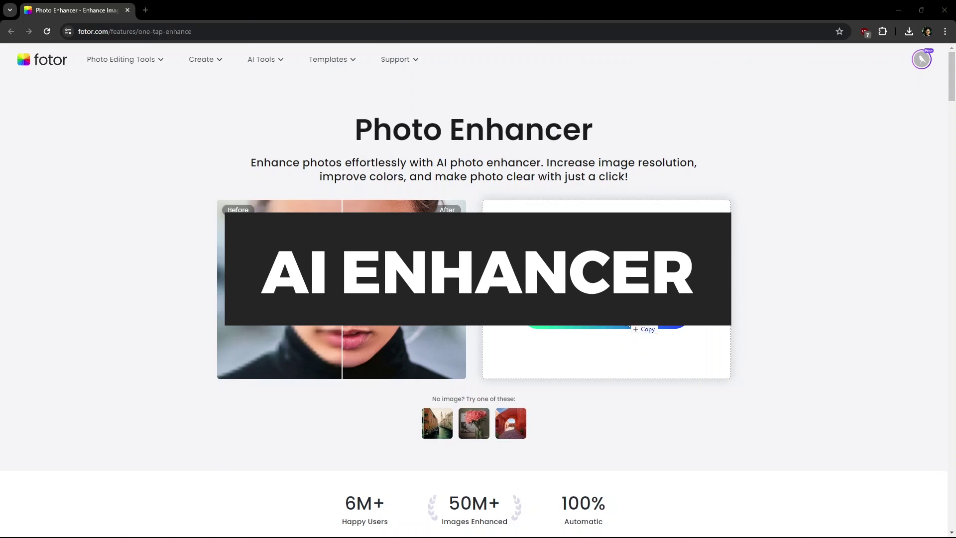
Step: Upload the portrait for 2× enhancement and compare the portrait and dog photo before and after
{"action": "left_click_drag", "start_coordinate": [628, 325], "coordinate": [627, 343]}
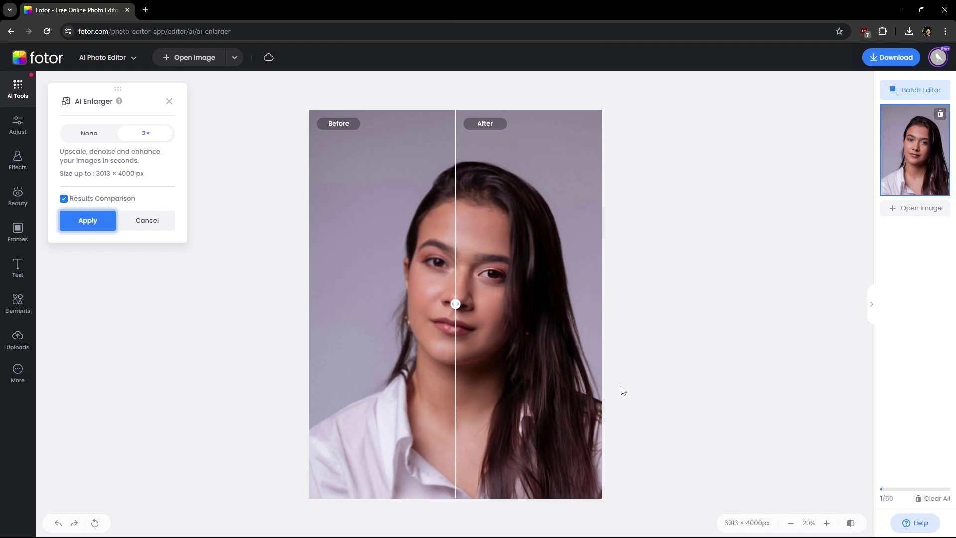
{"action": "left_click_drag", "start_coordinate": [454, 304], "coordinate": [493, 331]}
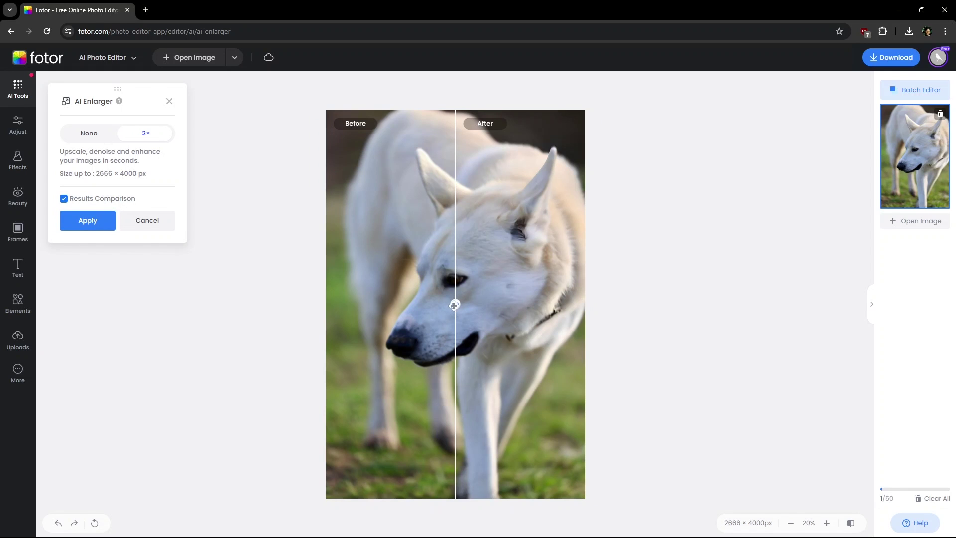
{"action": "left_click_drag", "start_coordinate": [455, 305], "coordinate": [335, 336]}
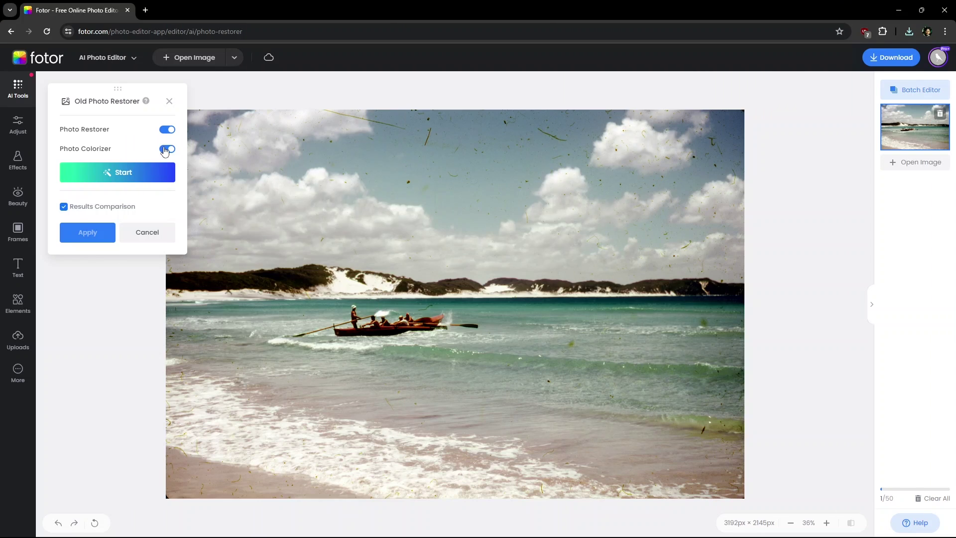
Step: Run restoration and colorization on the old photo and compare it with the original
{"action": "left_click", "coordinate": [130, 174]}
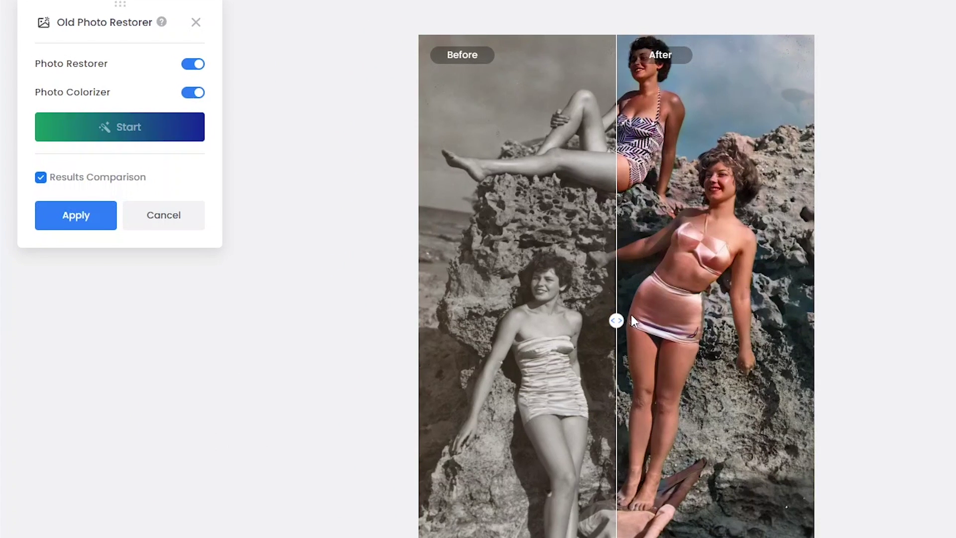
{"action": "left_click_drag", "start_coordinate": [632, 321], "coordinate": [443, 358]}
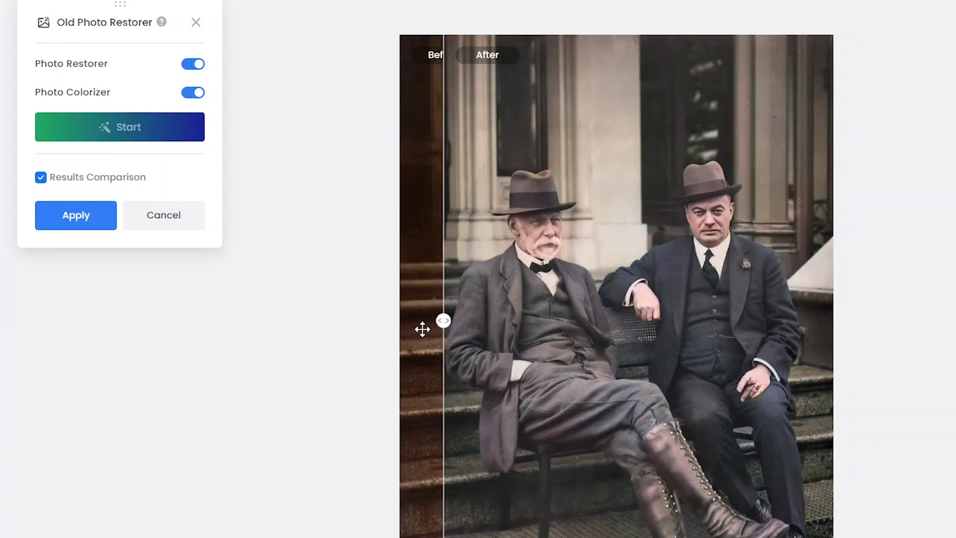